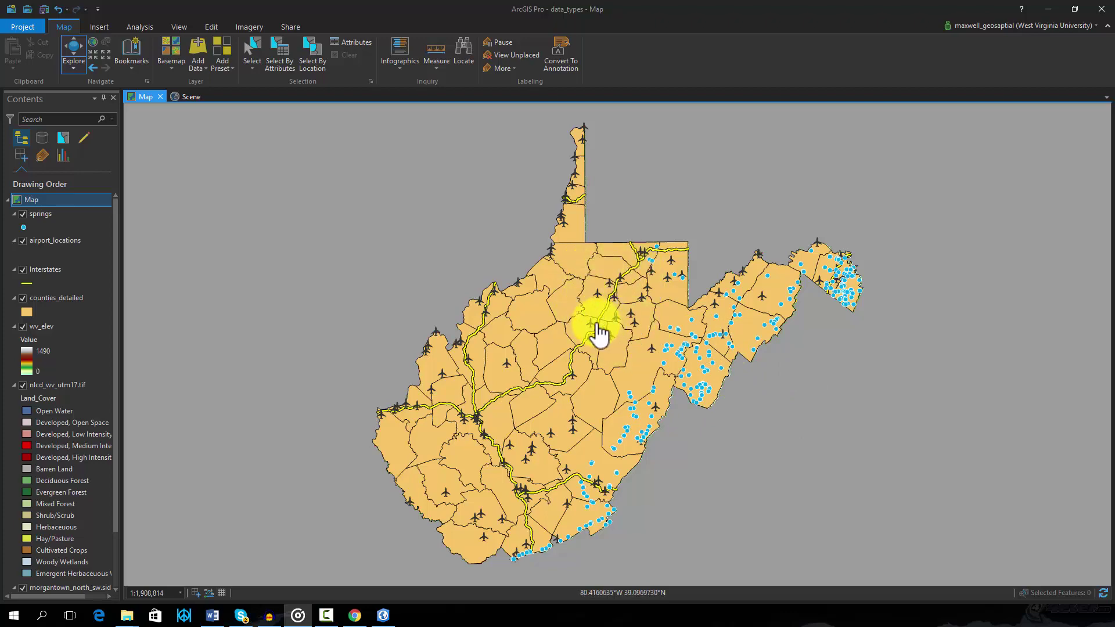
- Review the springs layer's attribute table and close it
scroll(598, 323, "up", 1)
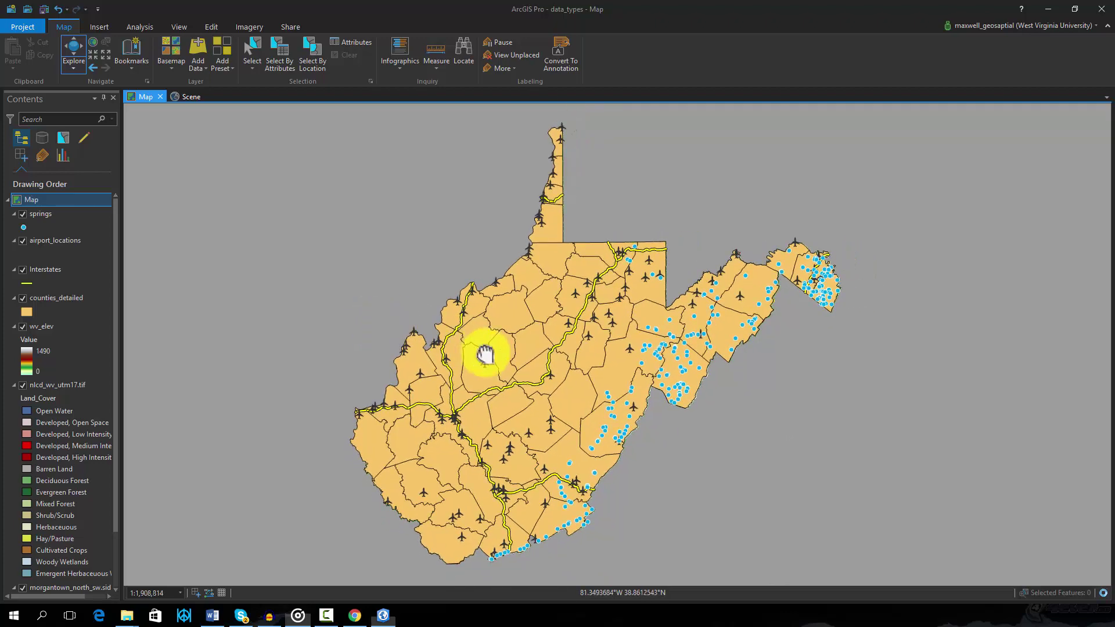
scroll(480, 356, "down", 1)
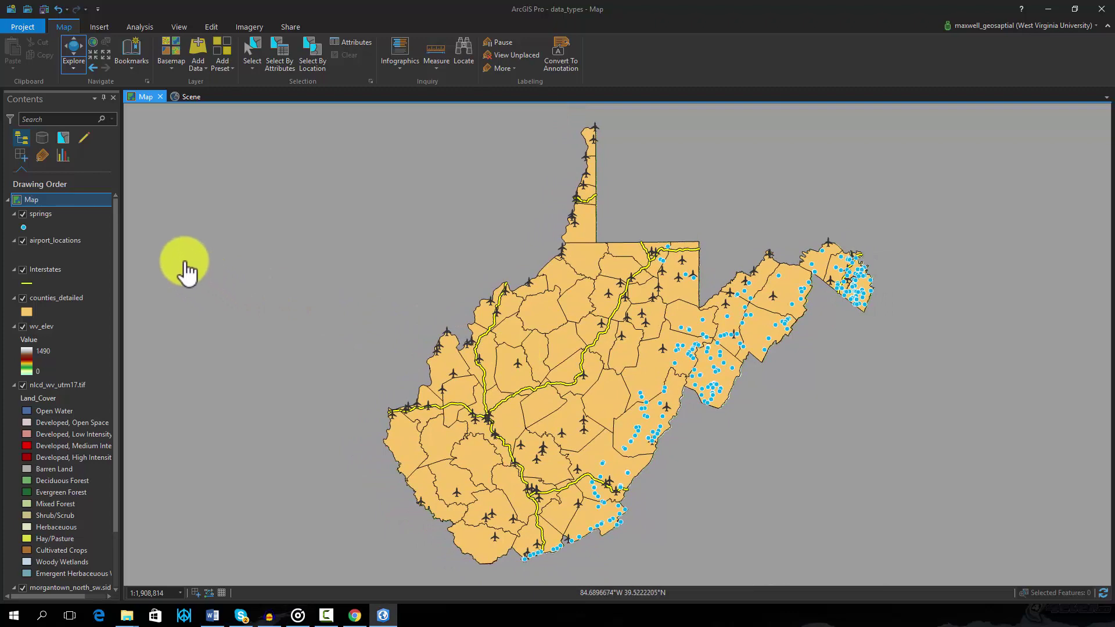
right_click(43, 216)
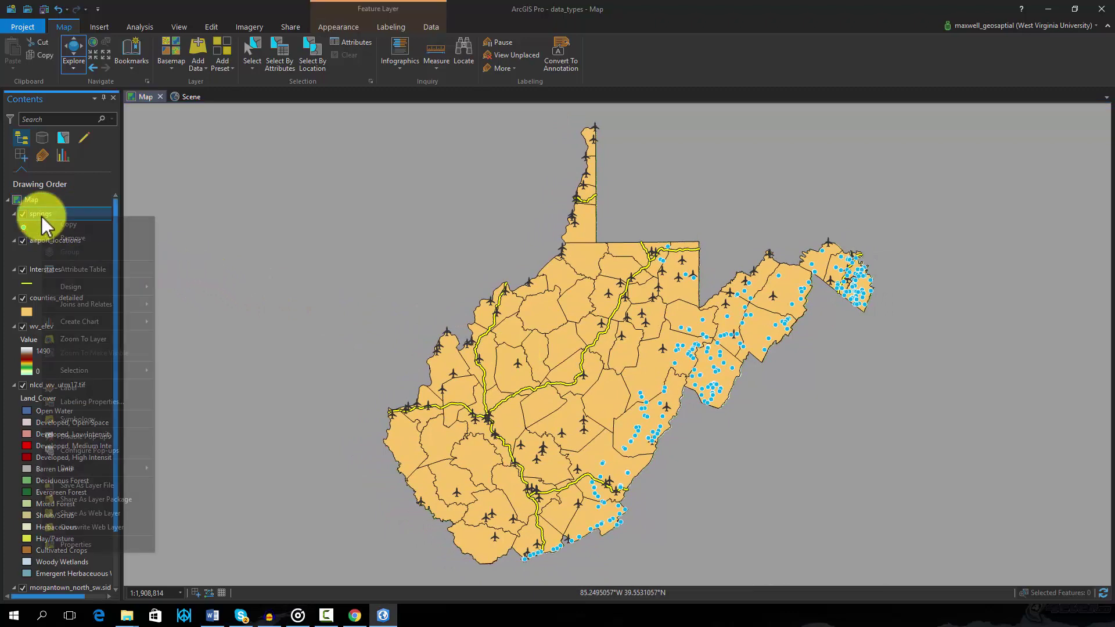
left_click(83, 269)
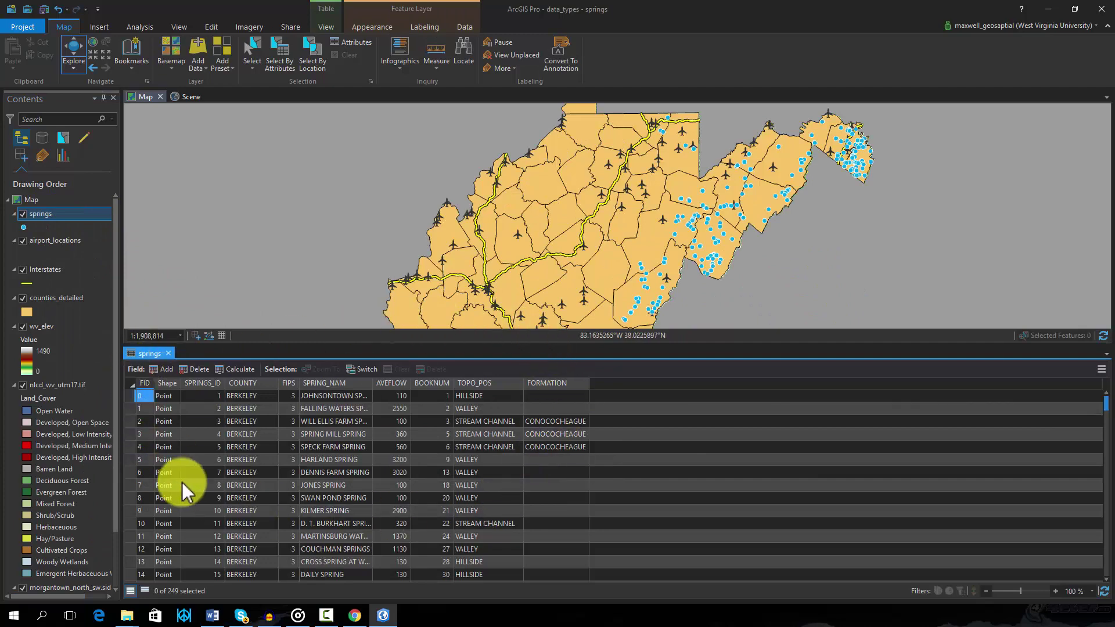
left_click(168, 353)
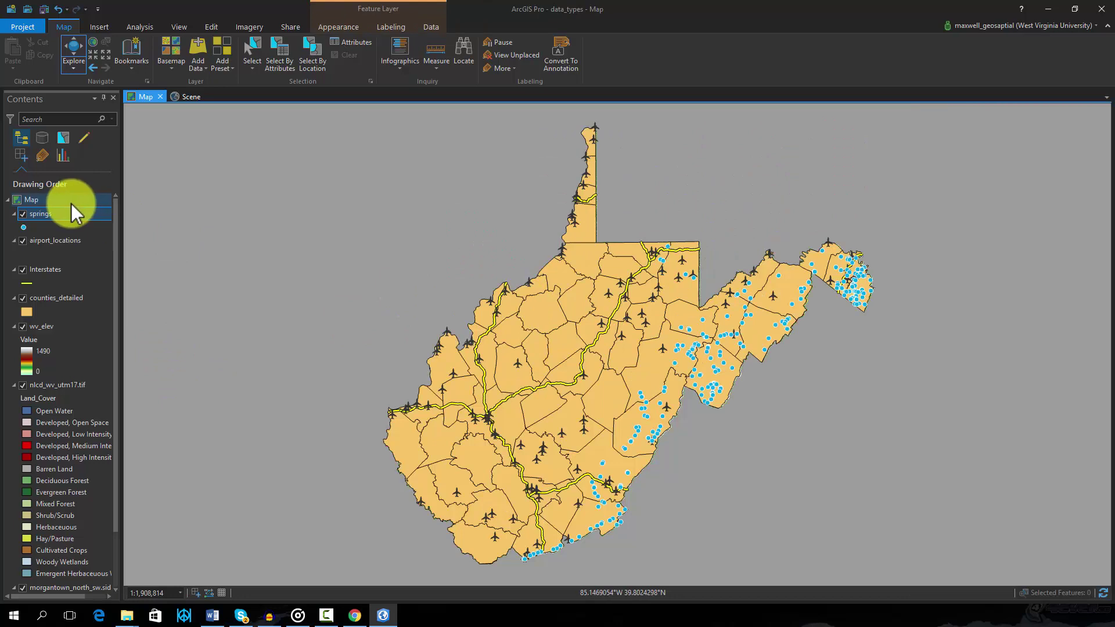
- Hide the springs, airport_locations and Interstates layers, leaving only the counties visible
left_click(22, 214)
left_click(22, 240)
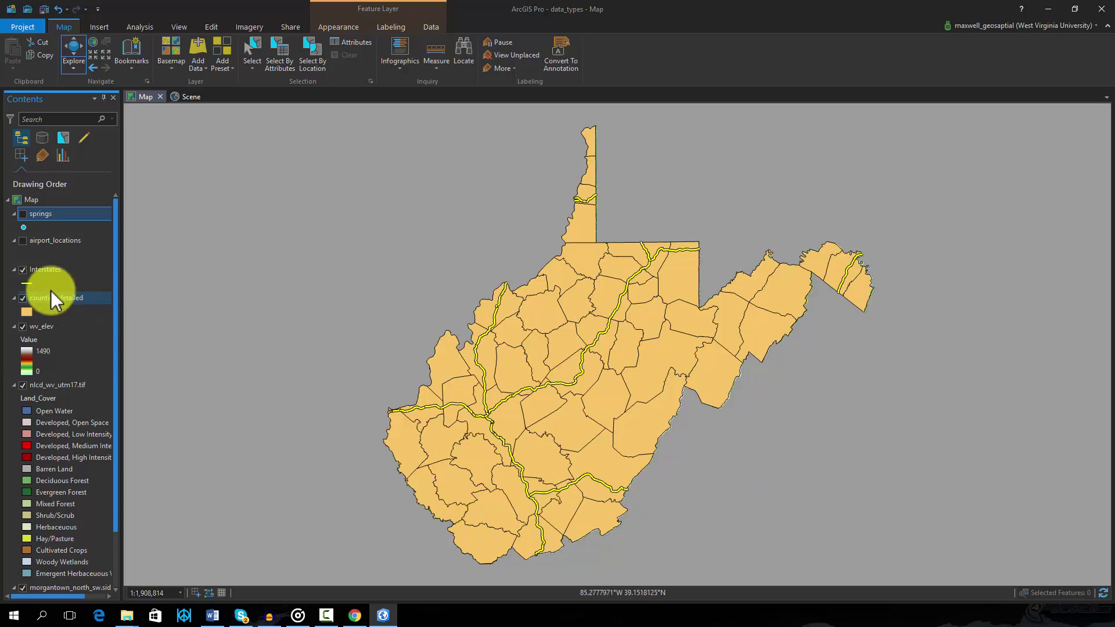
left_click(23, 270)
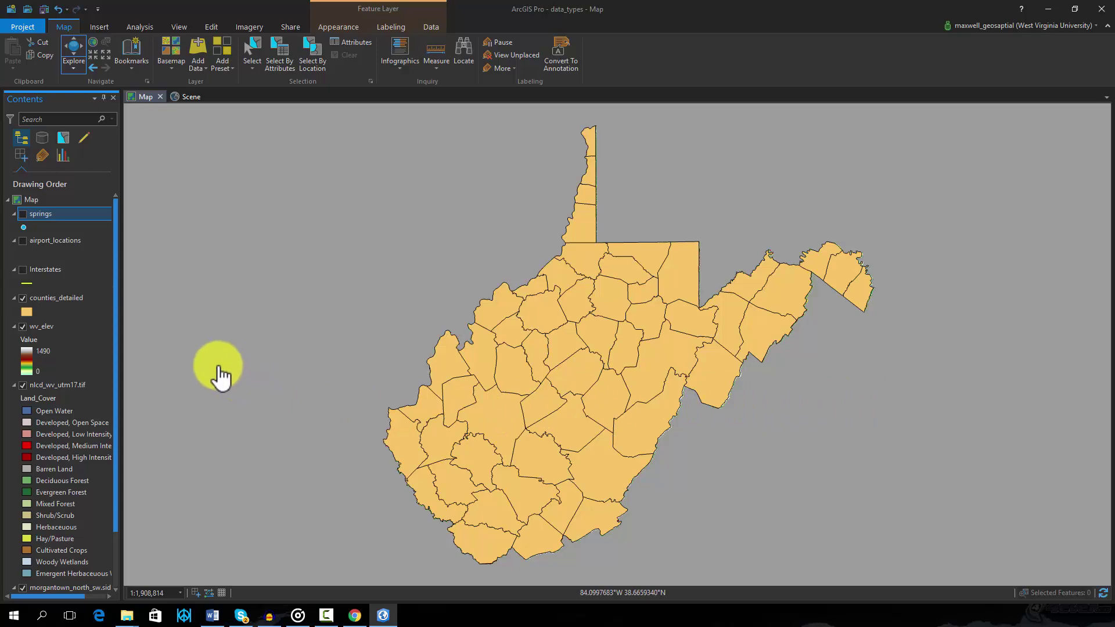
right_click(65, 298)
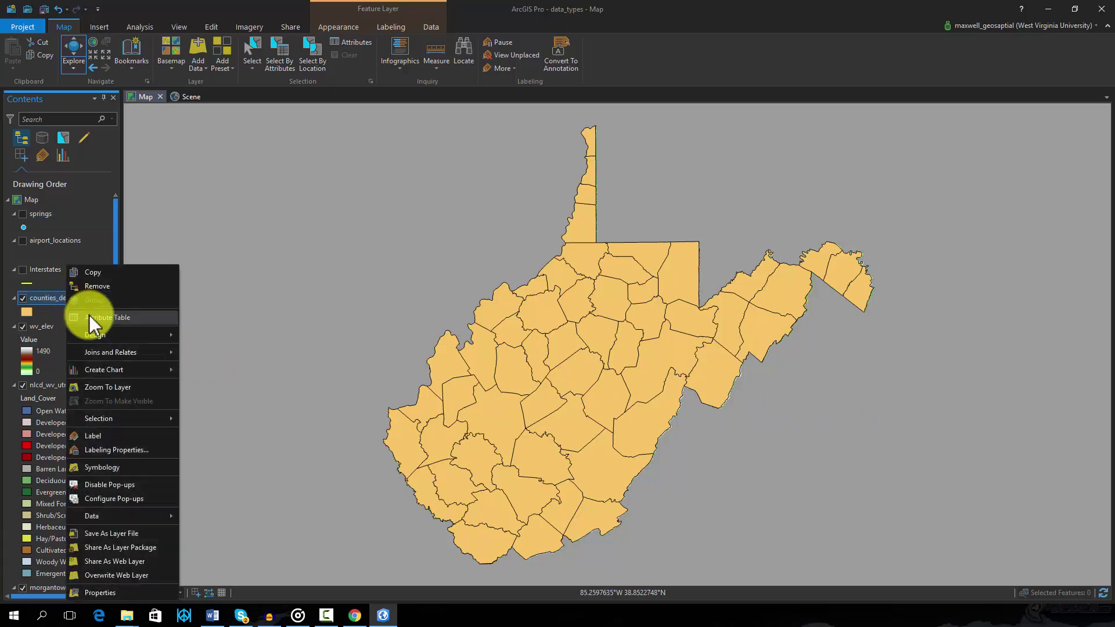
left_click(89, 316)
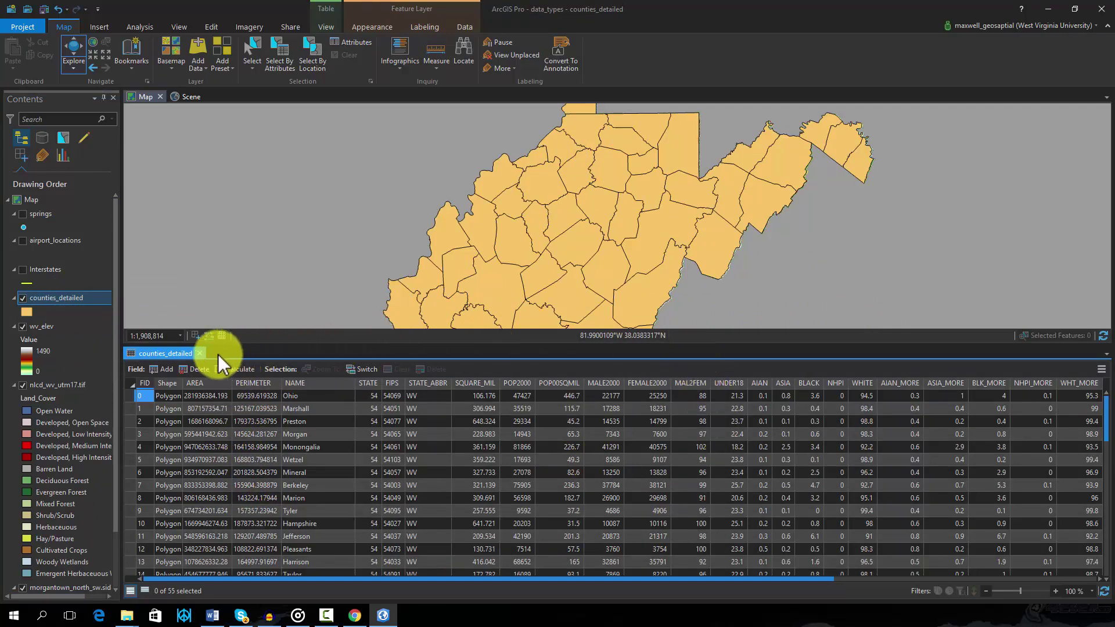
left_click(200, 353)
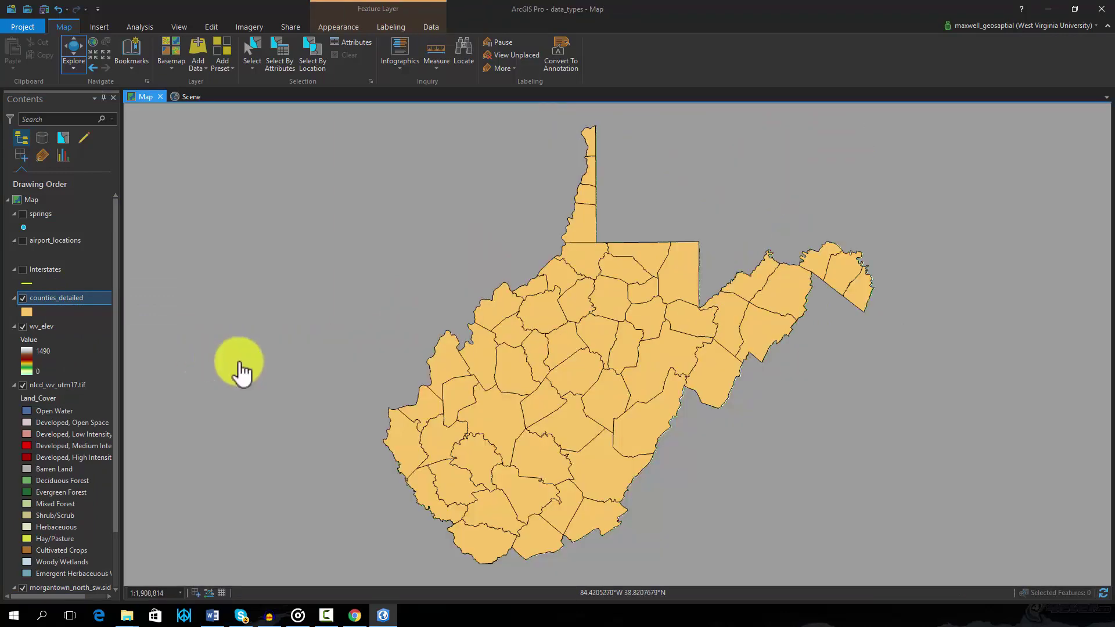
- Hide counties_detailed and zoom the wv_elev raster into the eastern highlands
left_click(21, 298)
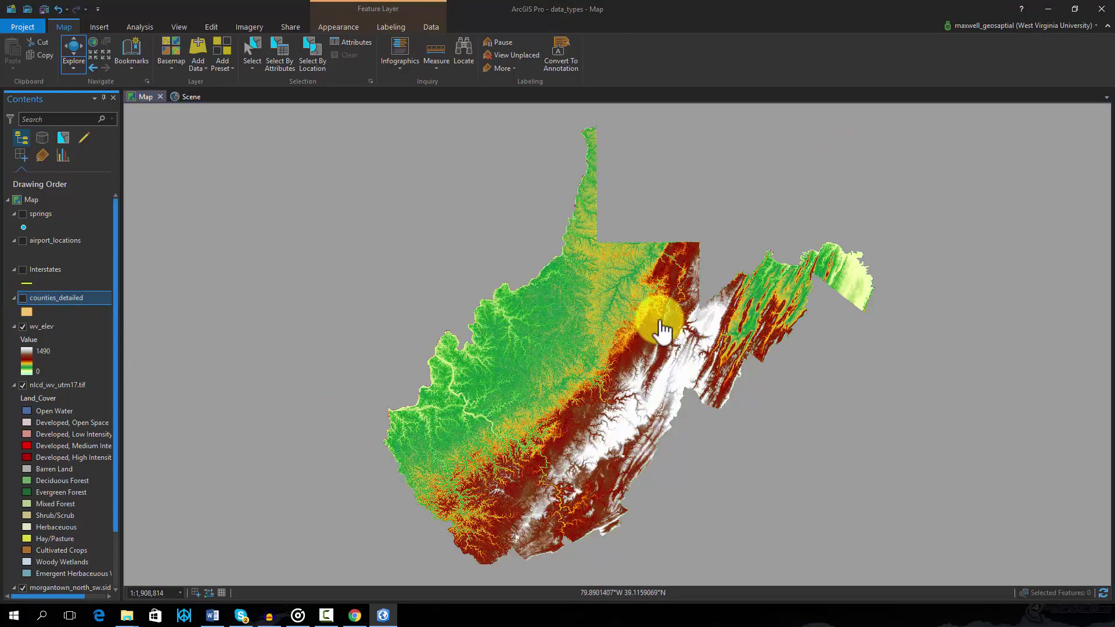
scroll(662, 331, "up", 4)
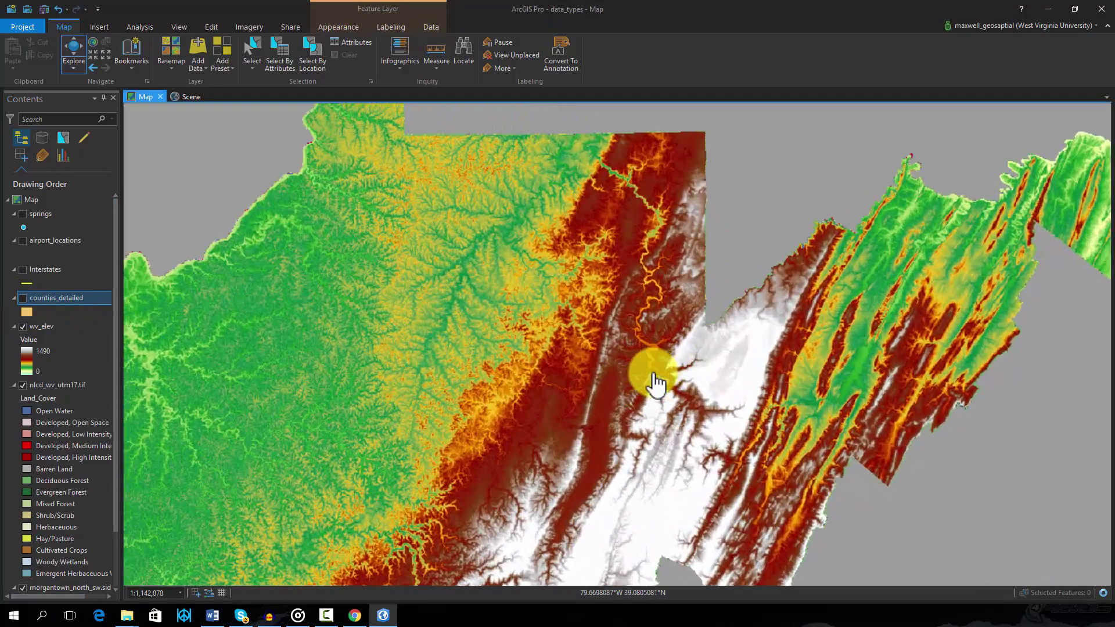
left_click_drag(657, 384, 560, 428)
scroll(555, 423, "up", 5)
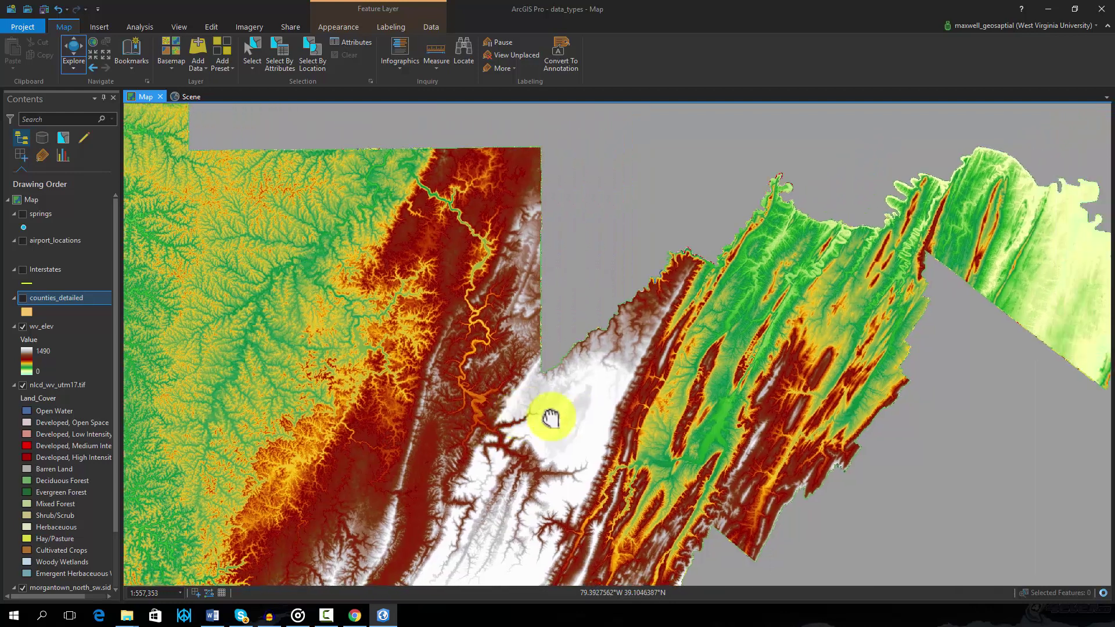
scroll(549, 413, "up", 2)
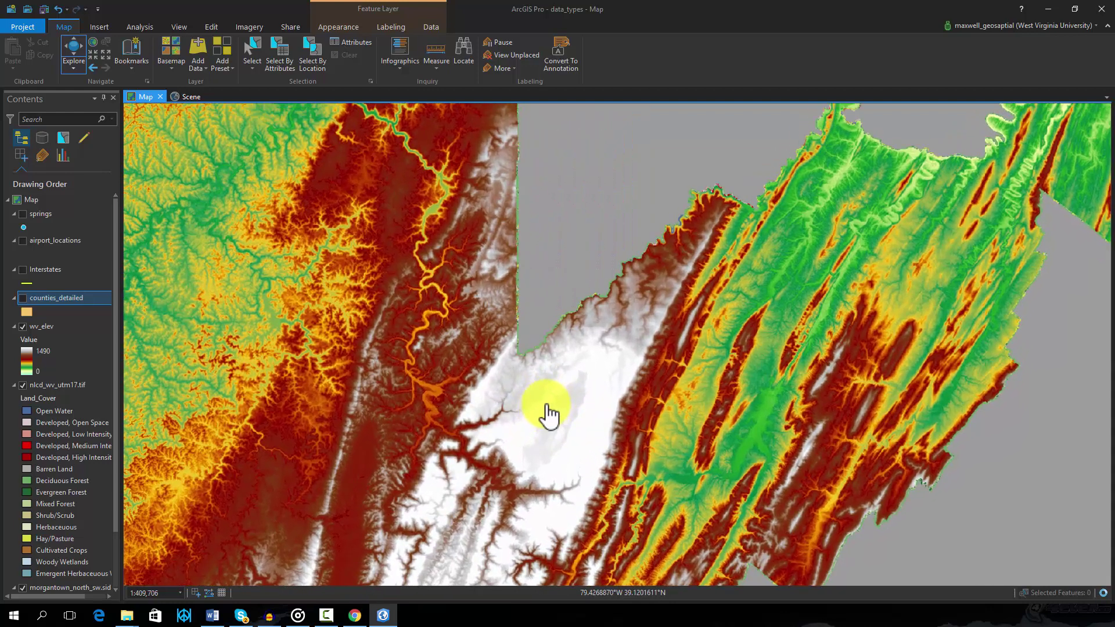
left_click_drag(592, 407, 573, 406)
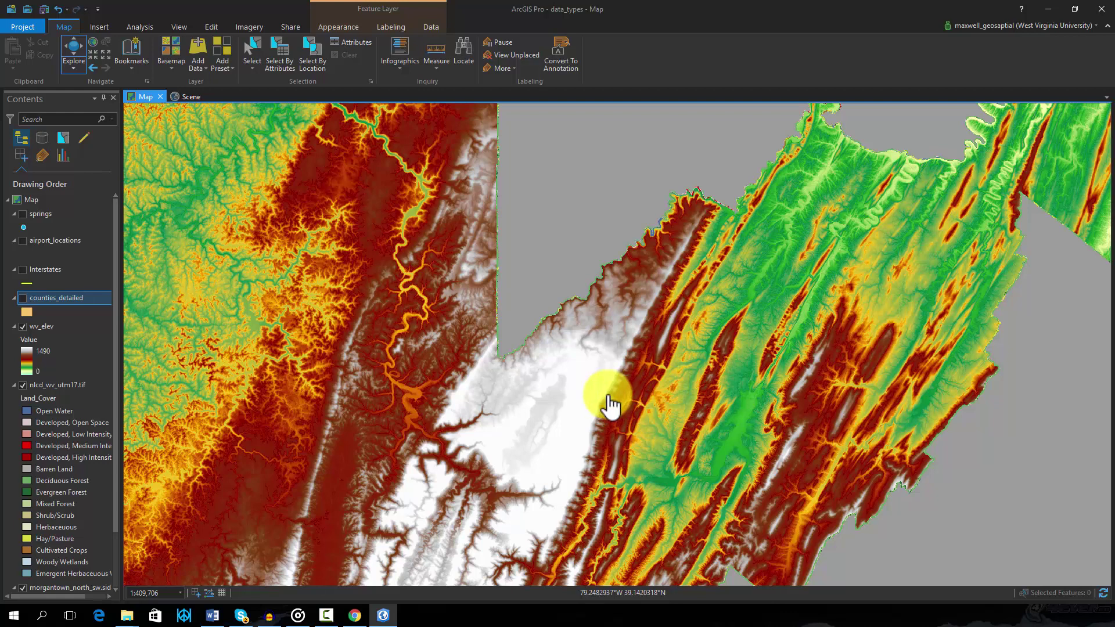
- Identify an eastern-highland pixel reading 1075 on the wv_elev raster
left_click(577, 385)
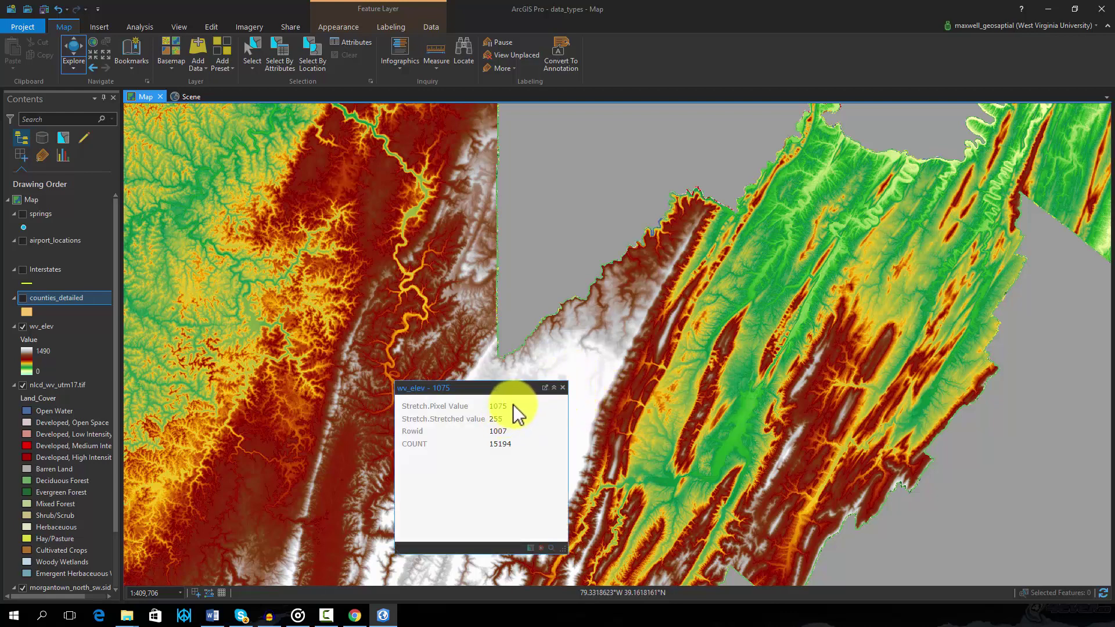
left_click(563, 388)
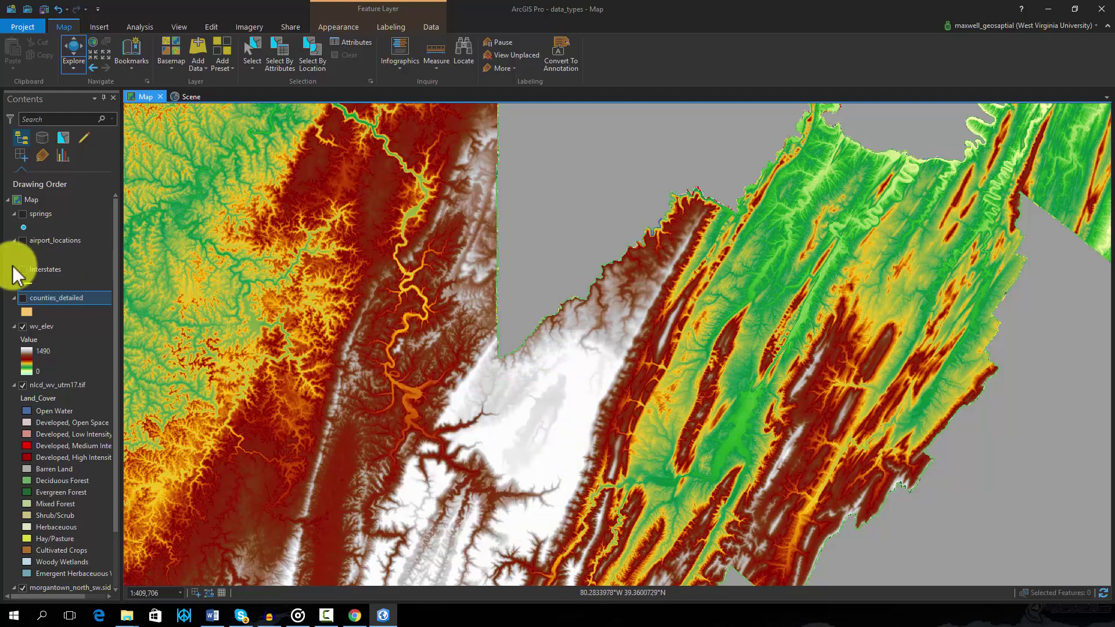
right_click(54, 325)
left_click(77, 312)
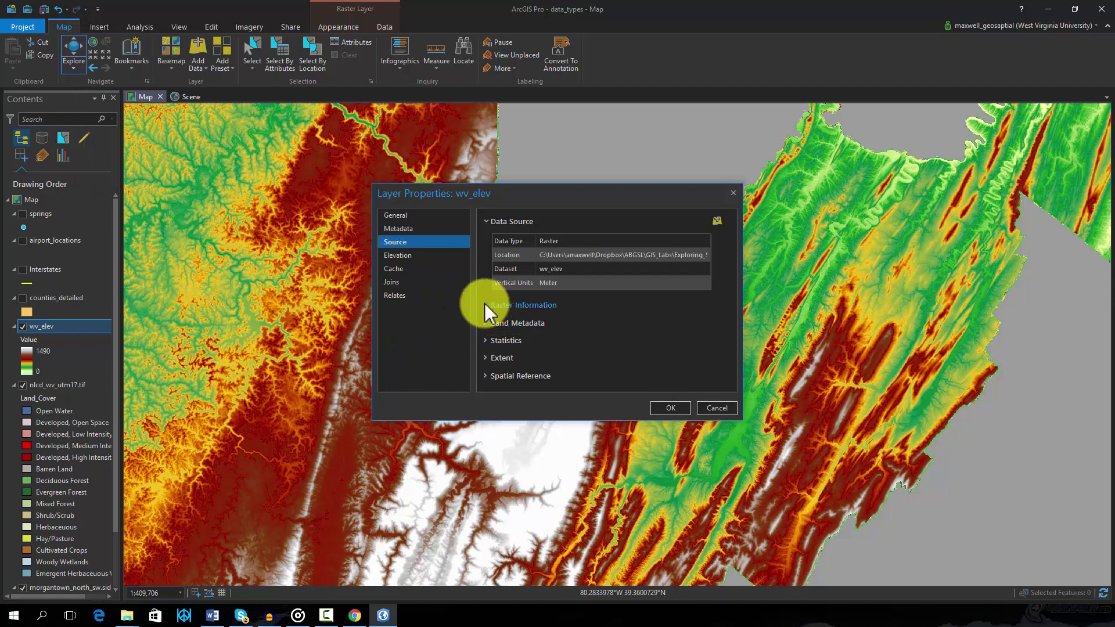
left_click(485, 303)
scroll(552, 309, "down", 3)
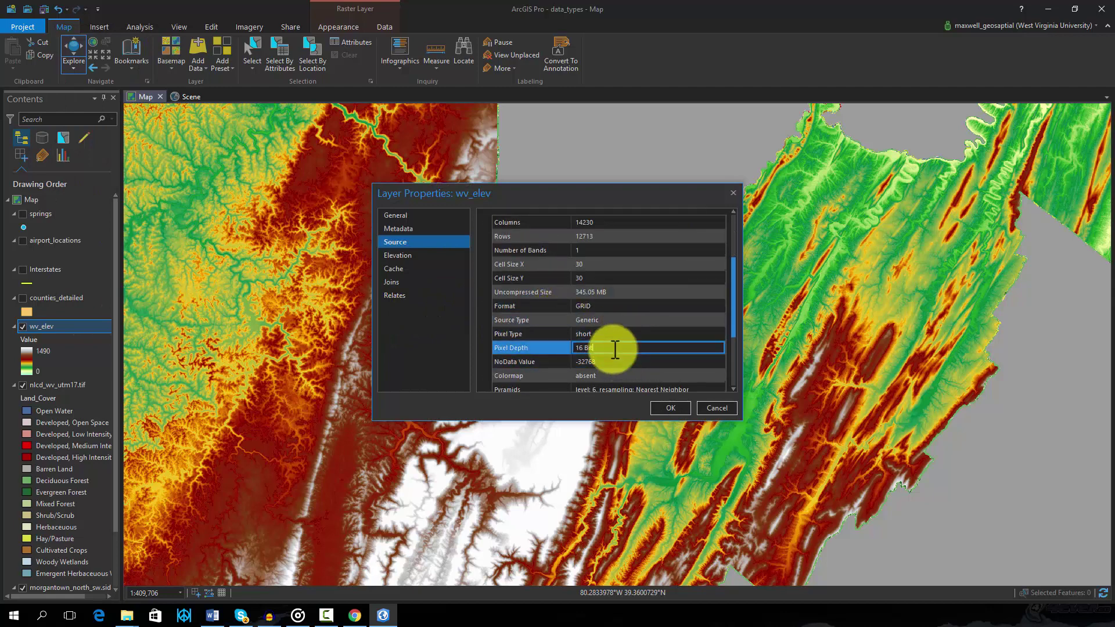
left_click(574, 350)
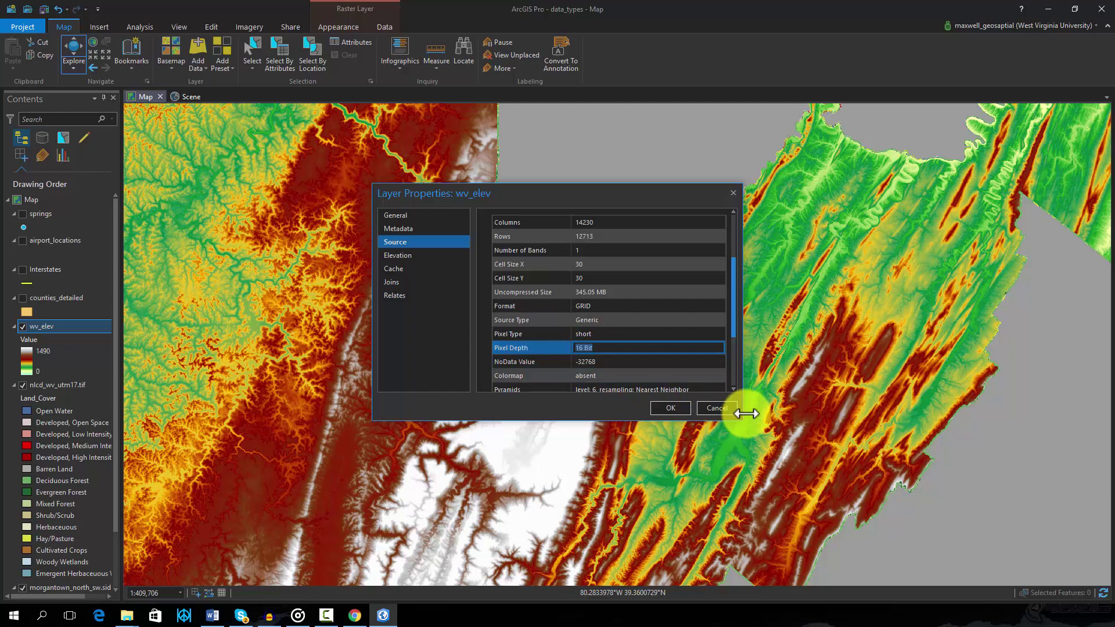
left_click(716, 408)
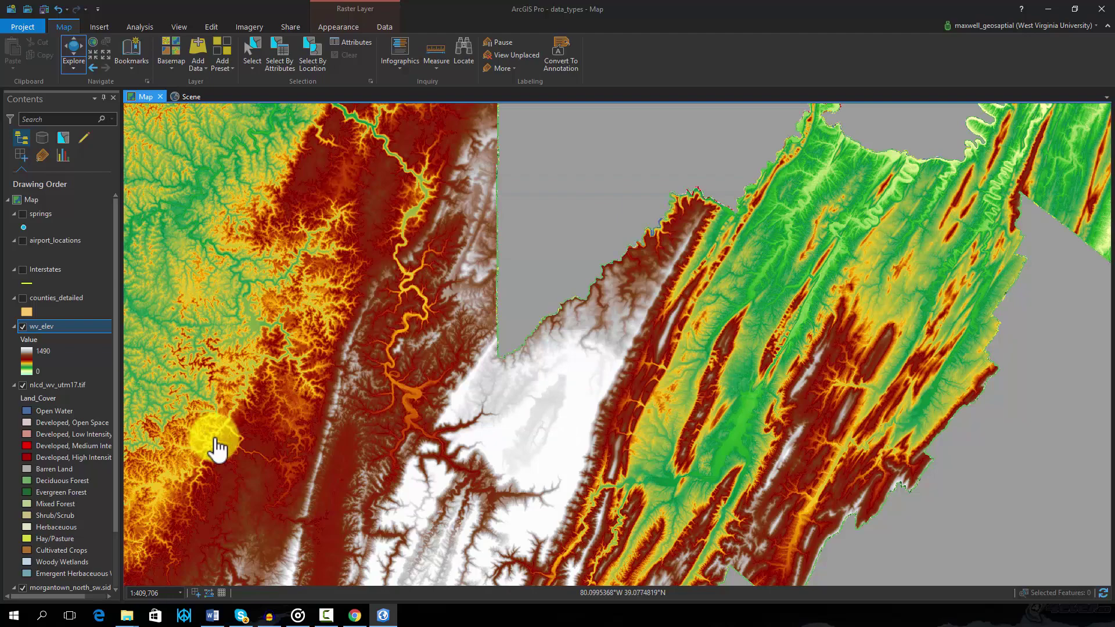
left_click(23, 326)
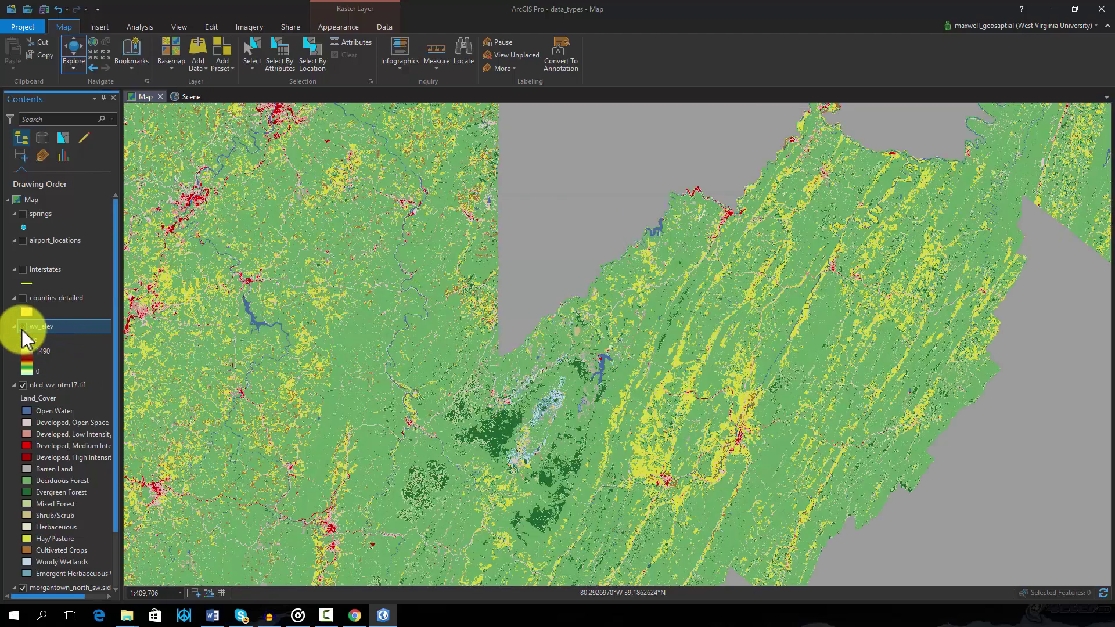
scroll(503, 345, "down", 3)
scroll(482, 330, "up", 1)
left_click_drag(483, 329, 652, 238)
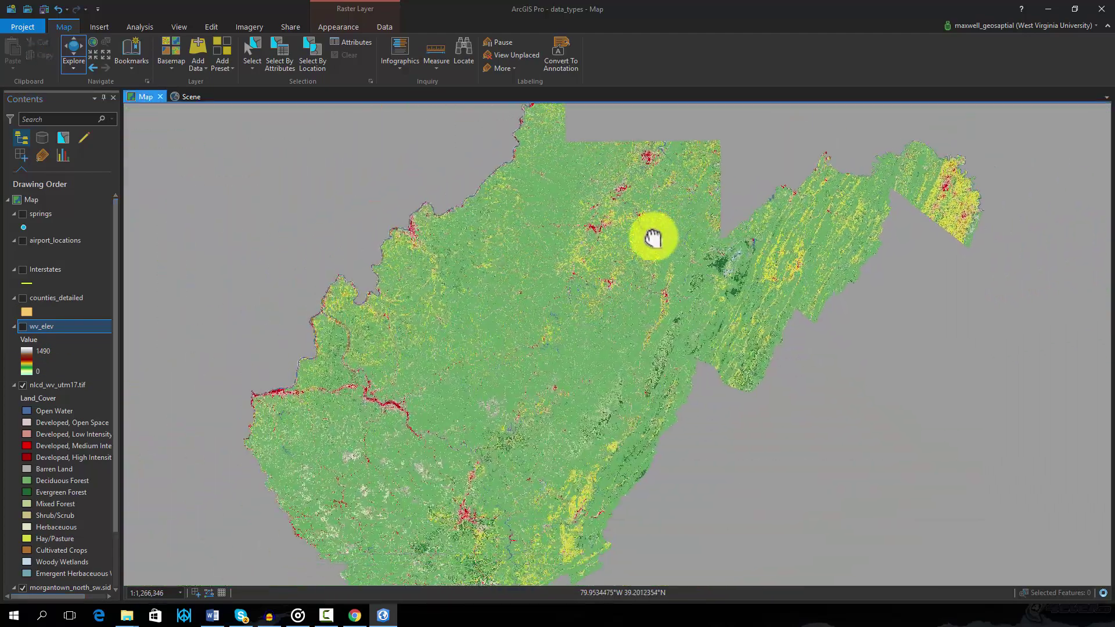
left_click_drag(535, 313, 517, 361)
scroll(607, 366, "up", 5)
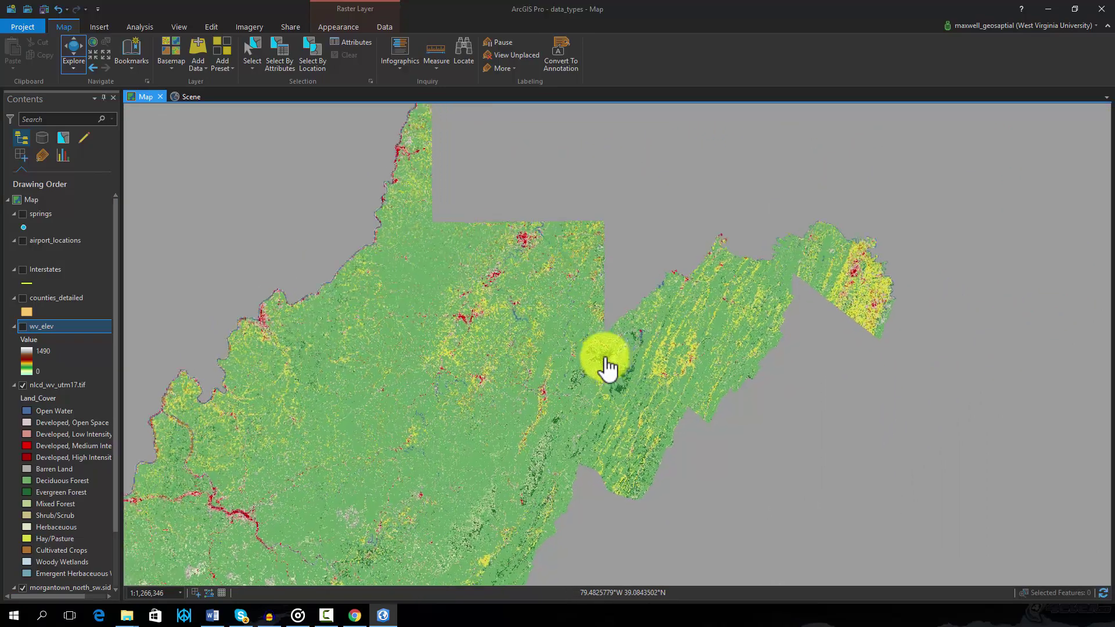
scroll(607, 366, "up", 3)
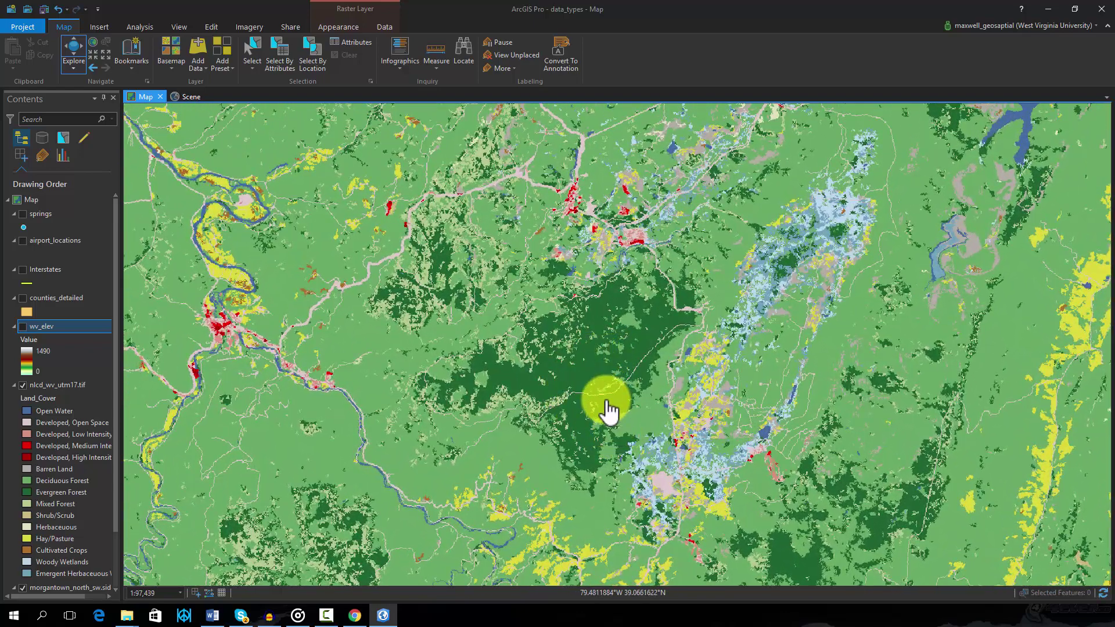
left_click(591, 372)
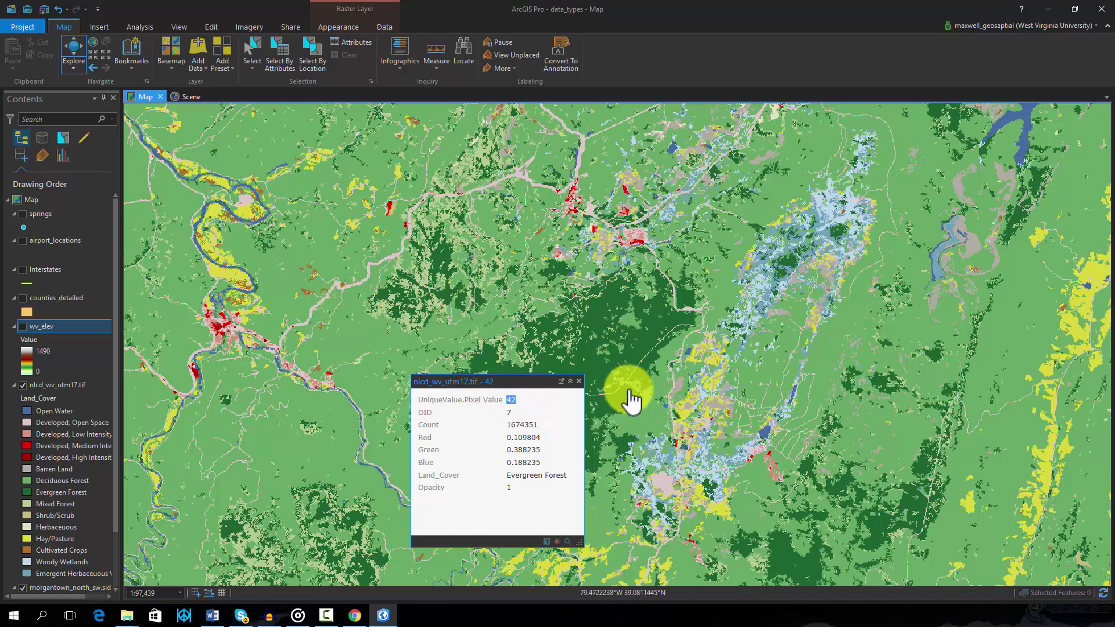
left_click(579, 382)
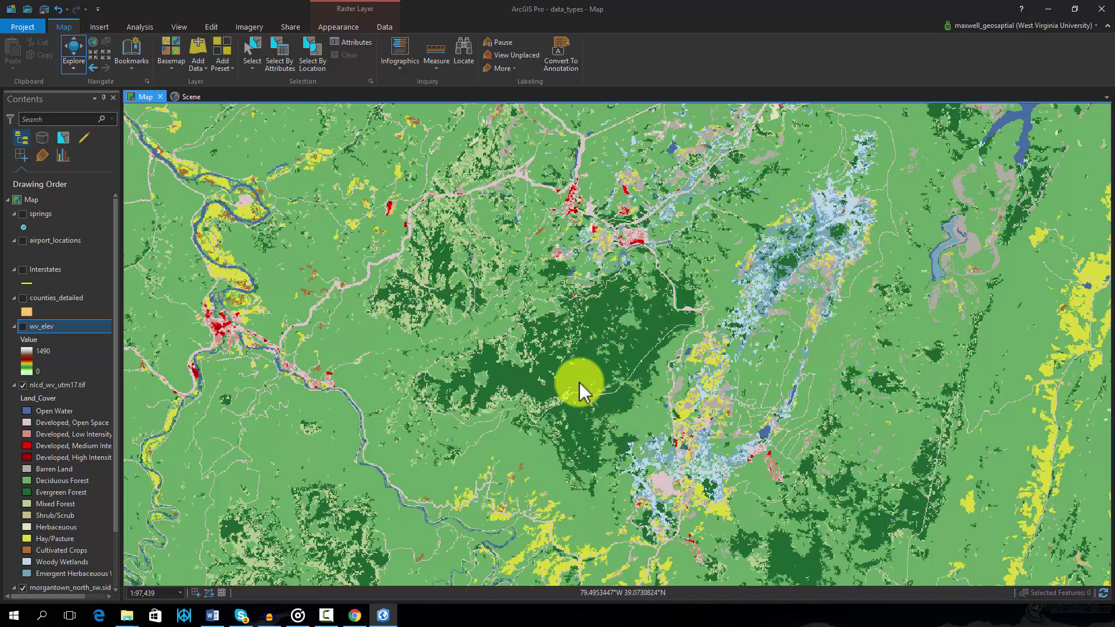
- Hide nlcd_wv_utm17.tif and zoom to the morgantown_north_sw.sid aerial image
left_click(22, 385)
scroll(41, 406, "down", 3)
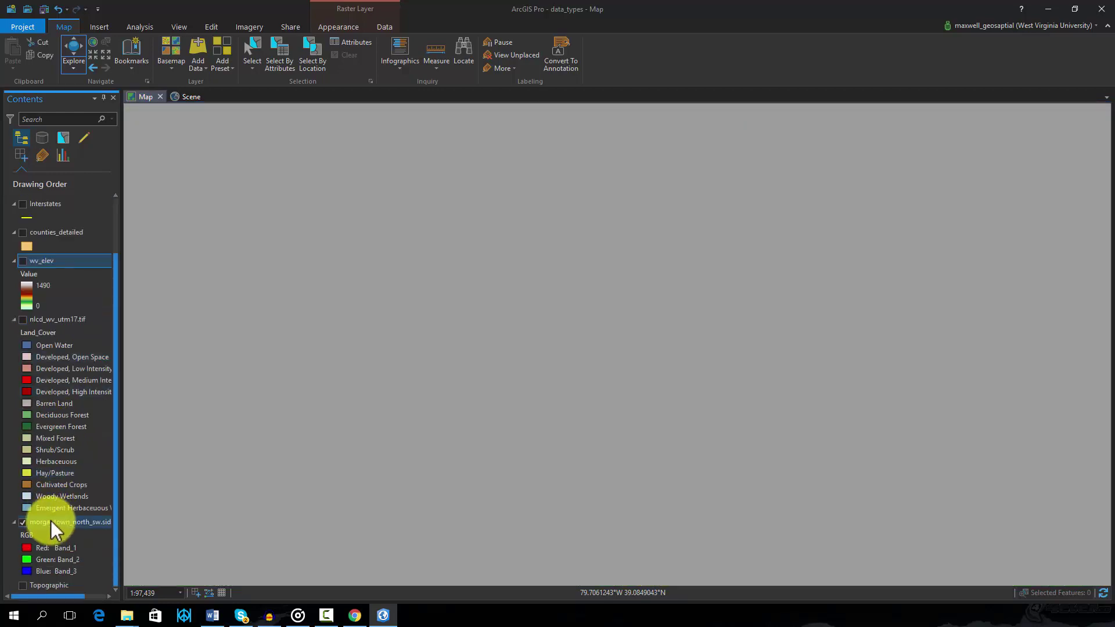
right_click(65, 521)
left_click(87, 307)
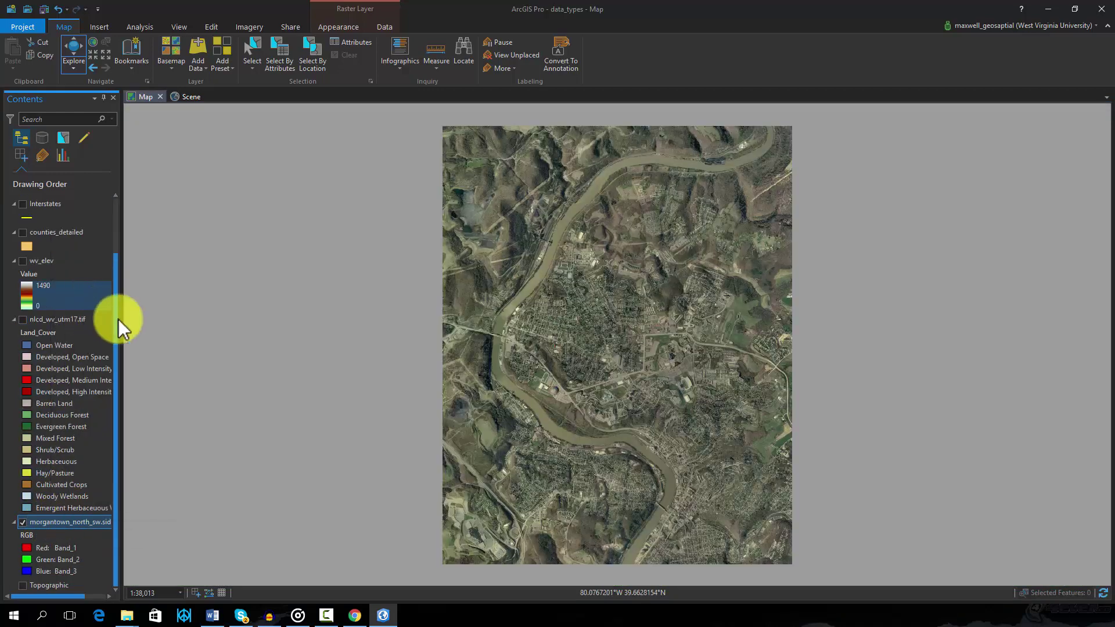
- Zoom in close and pan north across the Morgantown aerial image
scroll(605, 366, "up", 2)
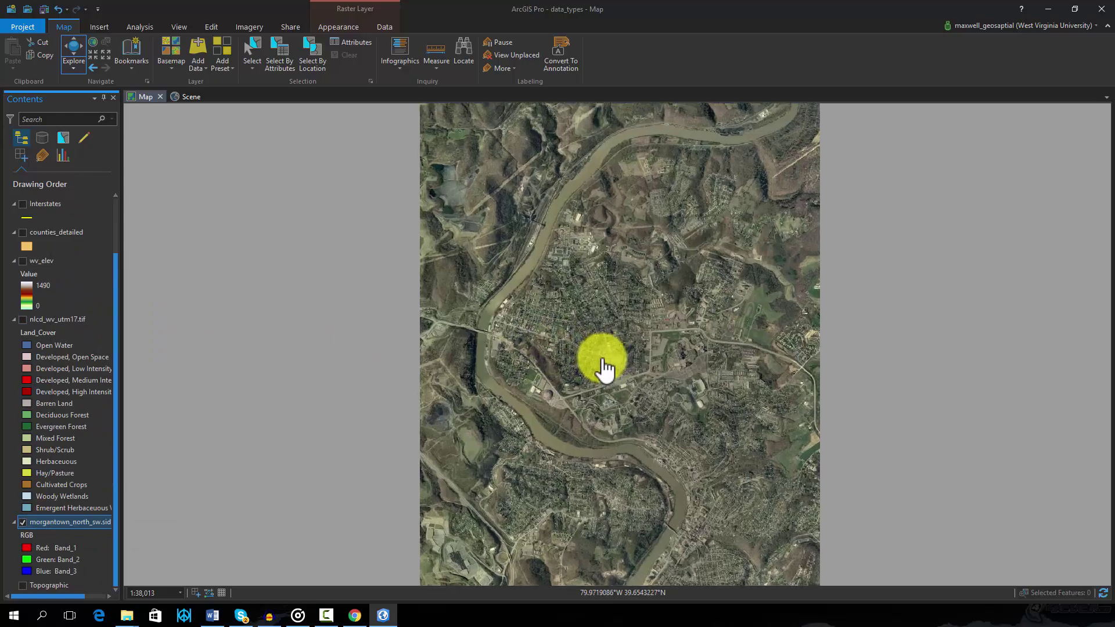
scroll(605, 365, "up", 4)
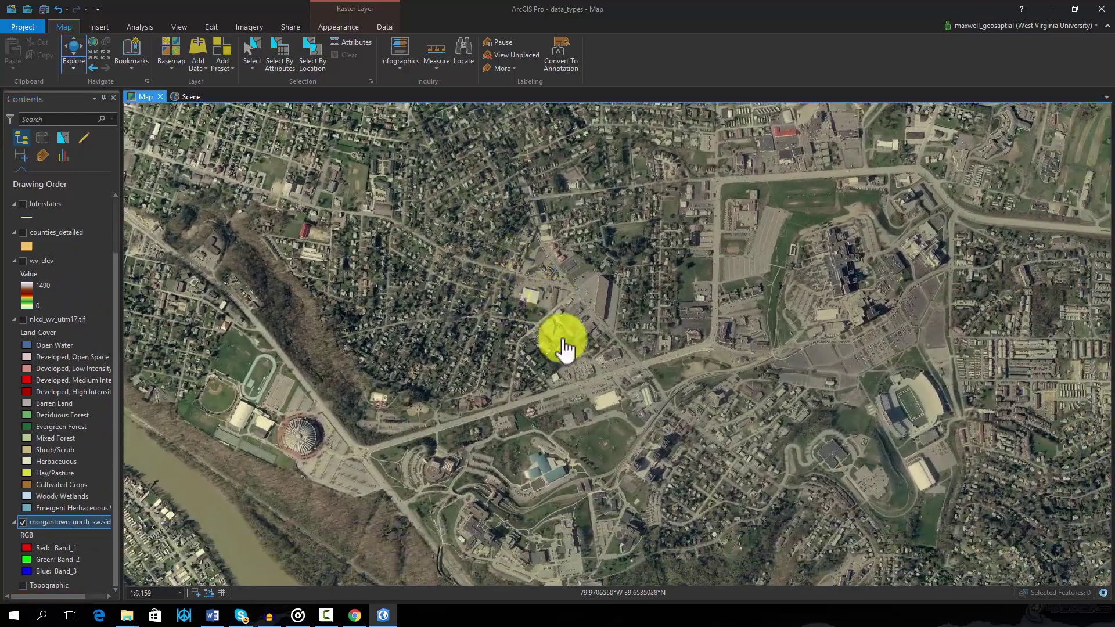
left_click_drag(563, 349, 637, 358)
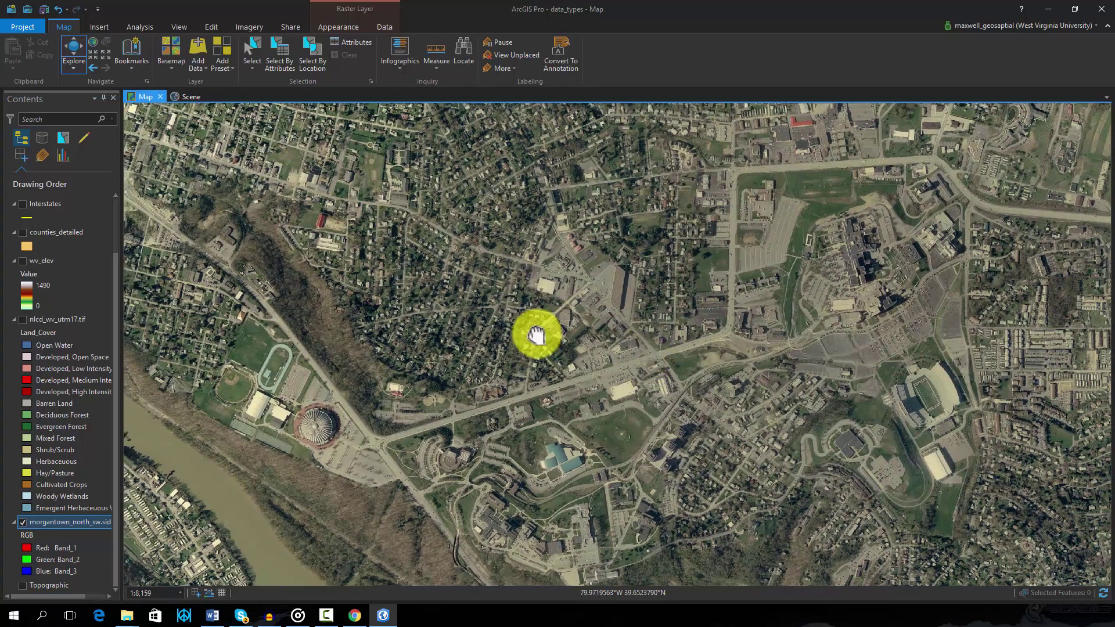
left_click_drag(515, 316, 531, 384)
left_click_drag(475, 314, 472, 342)
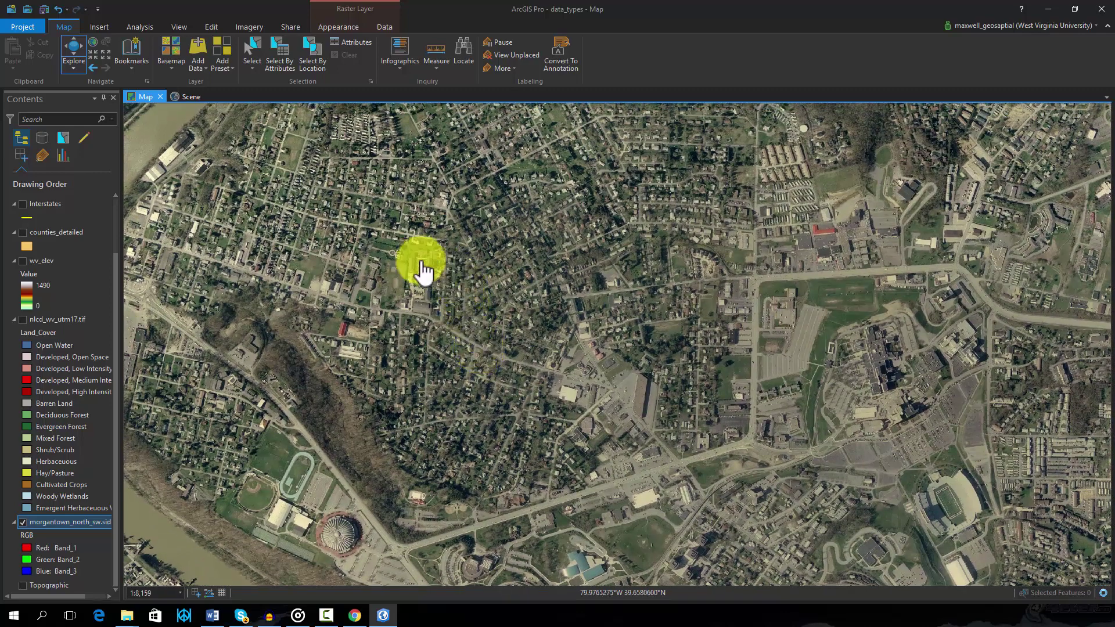
- Check the RGB values of one aerial image pixel
left_click(299, 248)
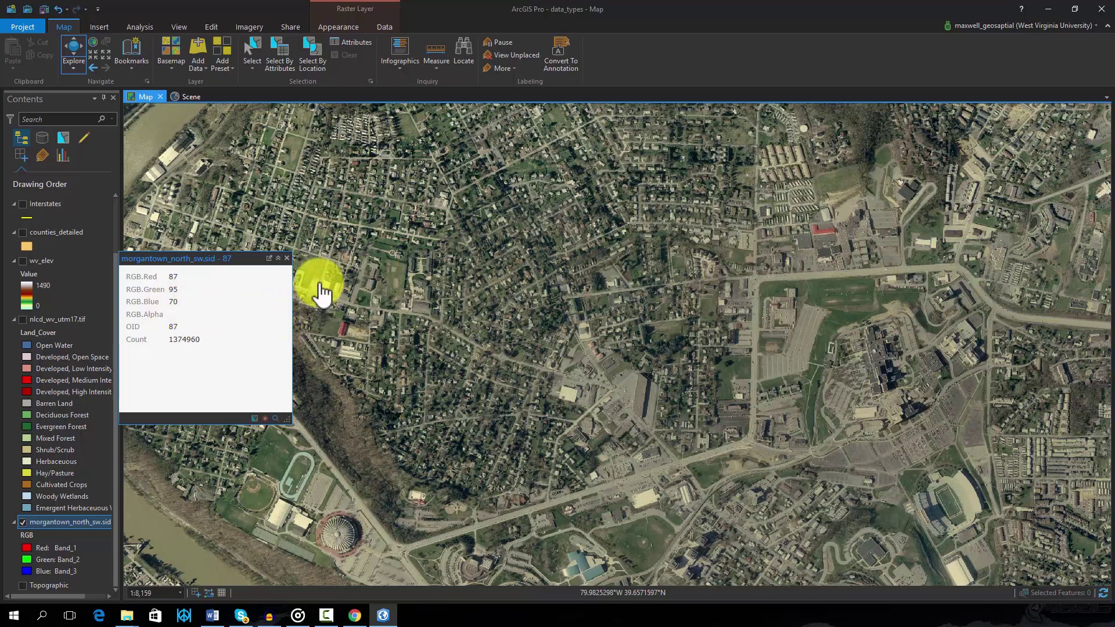
left_click(285, 259)
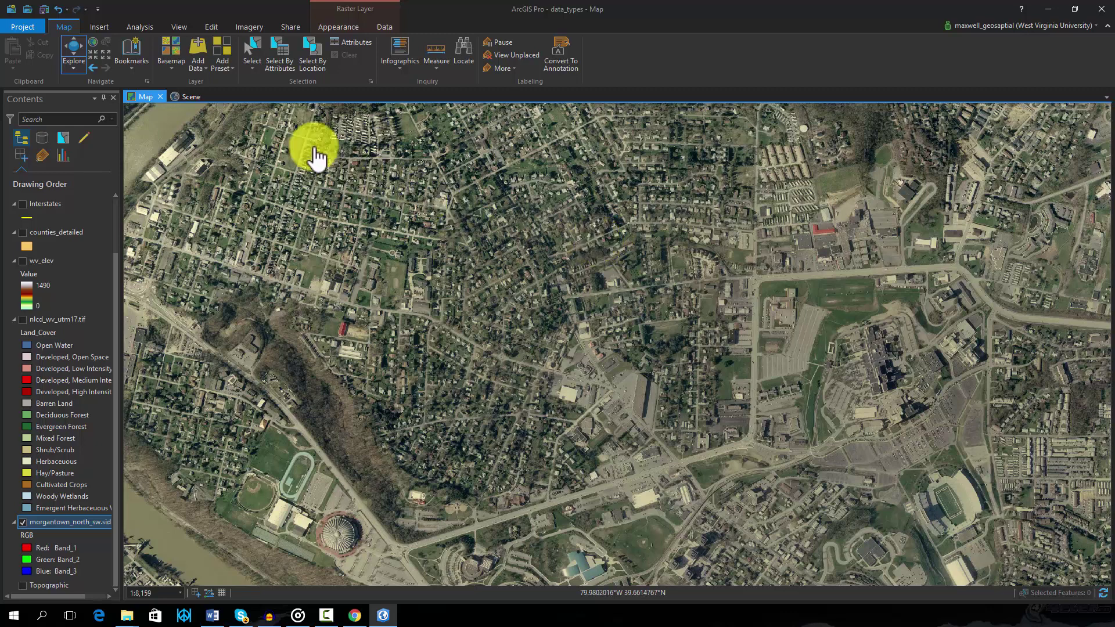
left_click(197, 47)
- Inspect Band_1, Band_2 and Band_3 inside morgantown_north_sw.sid without adding data
double_click(647, 305)
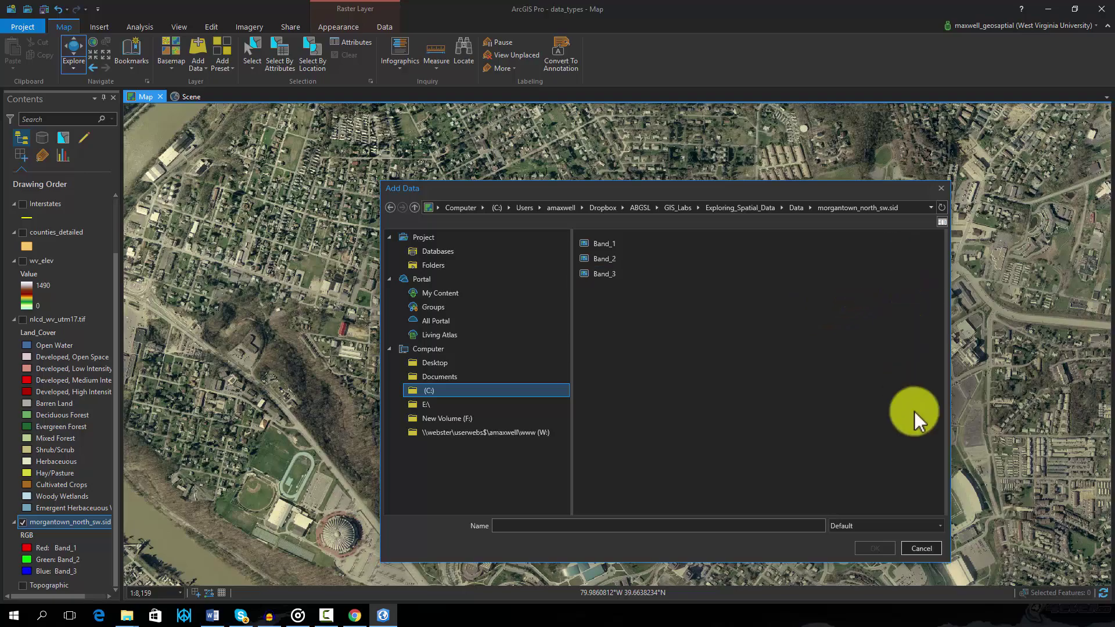
left_click(924, 548)
scroll(498, 356, "down", 2)
- Turn nlcd_wv_utm17.tif back on and view it over wider Morgantown at 1:38,013
scroll(511, 366, "down", 3)
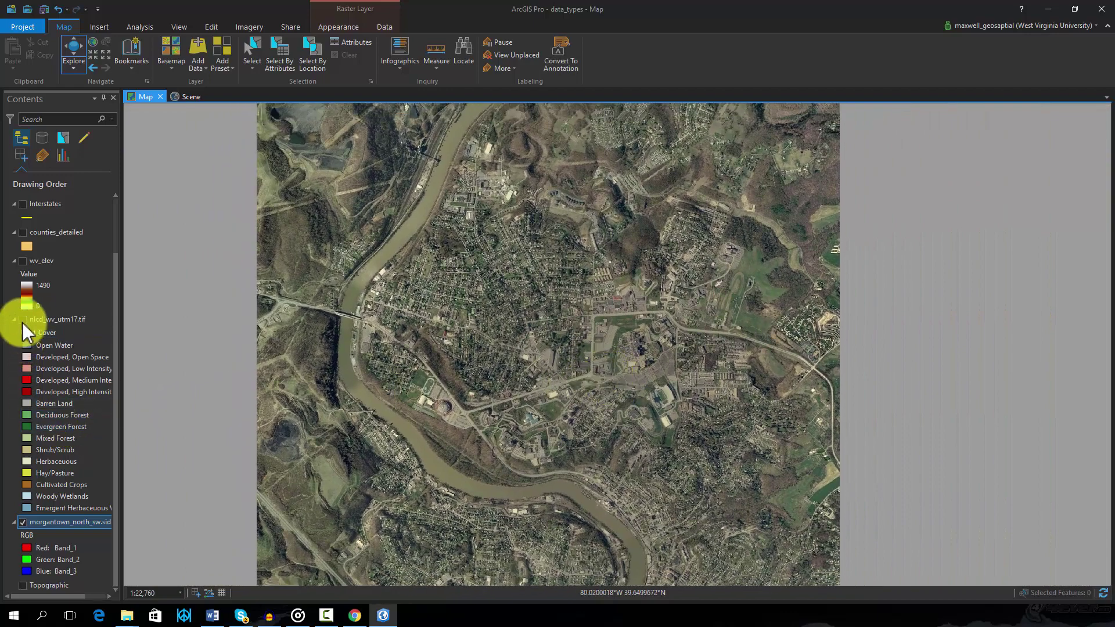
left_click(23, 320)
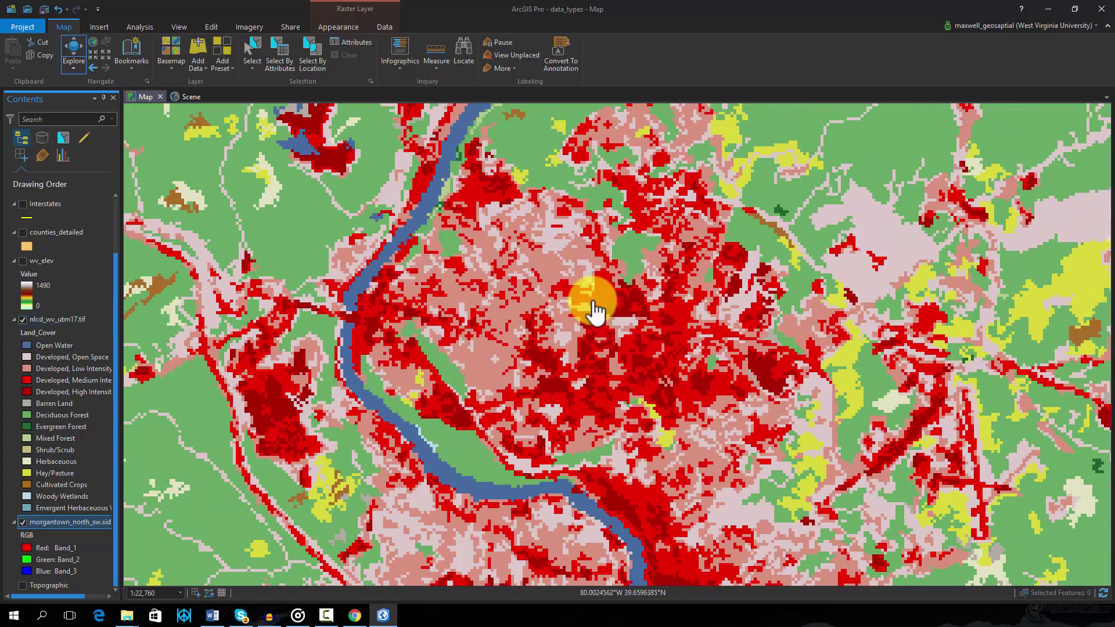
scroll(453, 306, "down", 2)
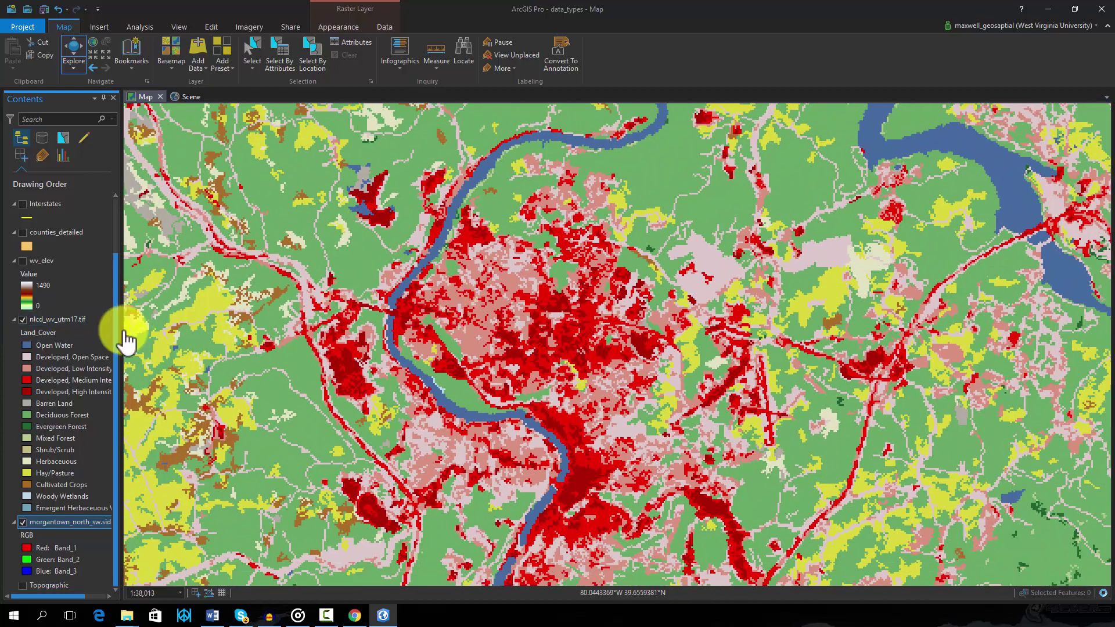
right_click(47, 318)
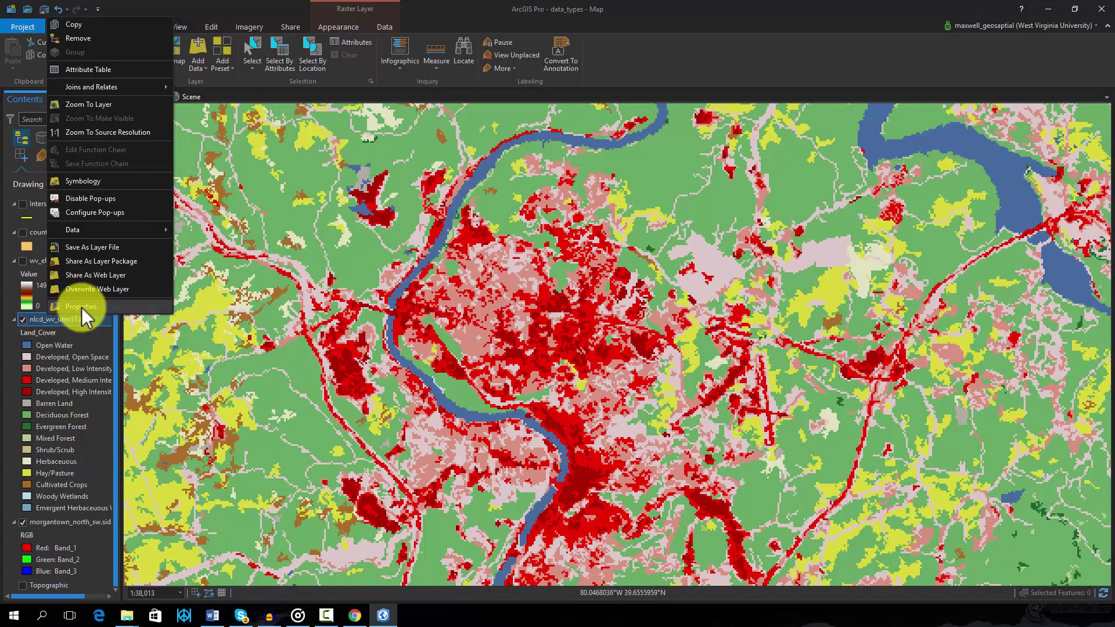
left_click(81, 306)
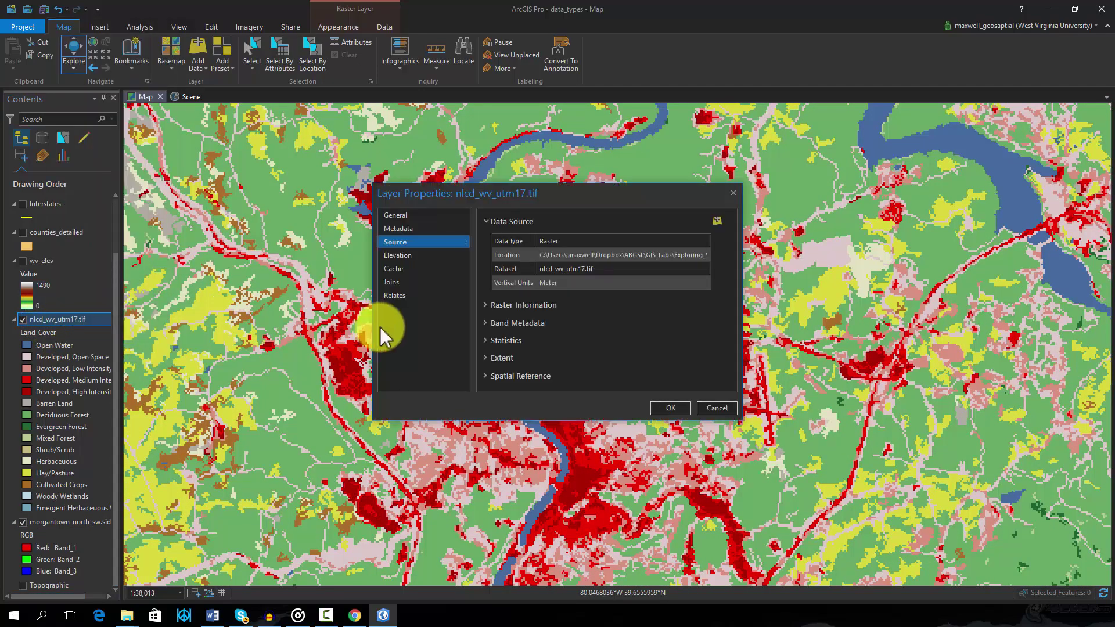
left_click(485, 306)
scroll(540, 316, "down", 2)
left_click(579, 309)
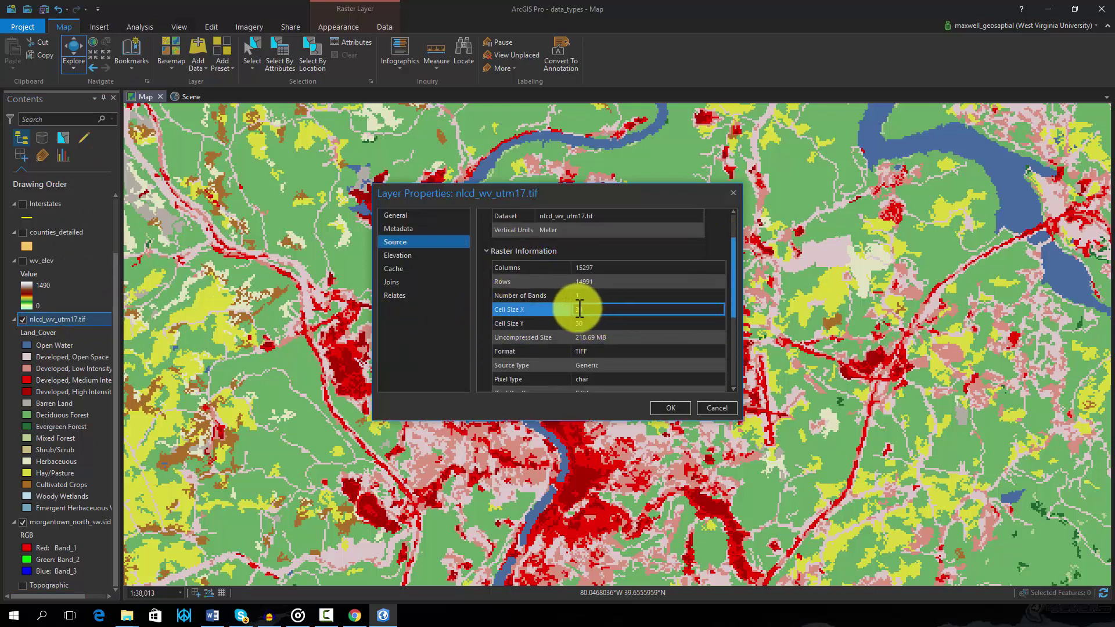
left_click(595, 322)
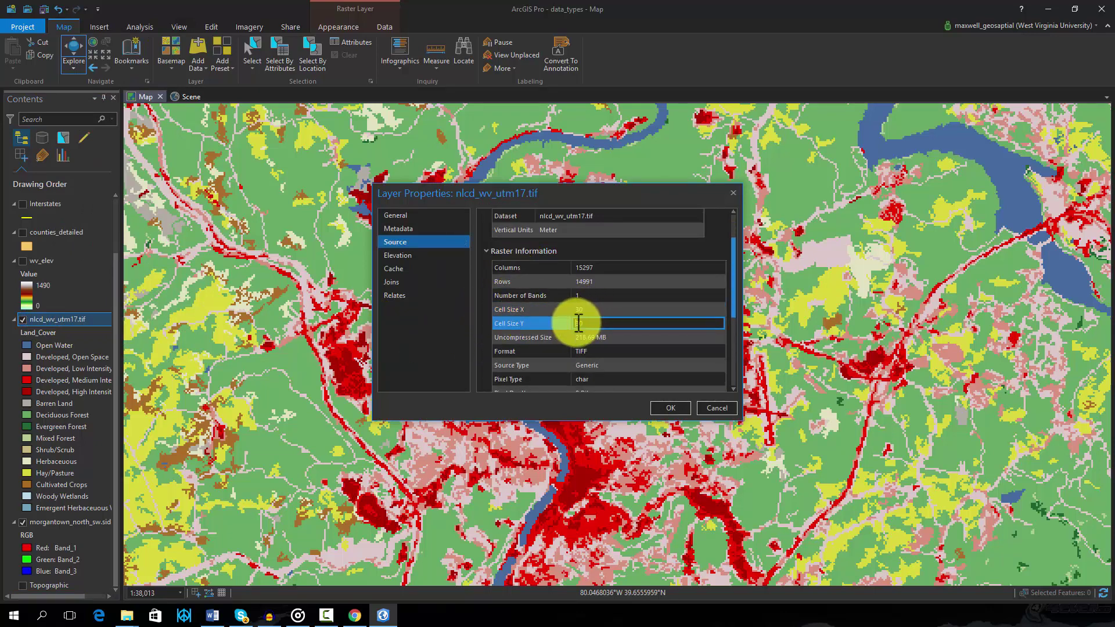
left_click(728, 407)
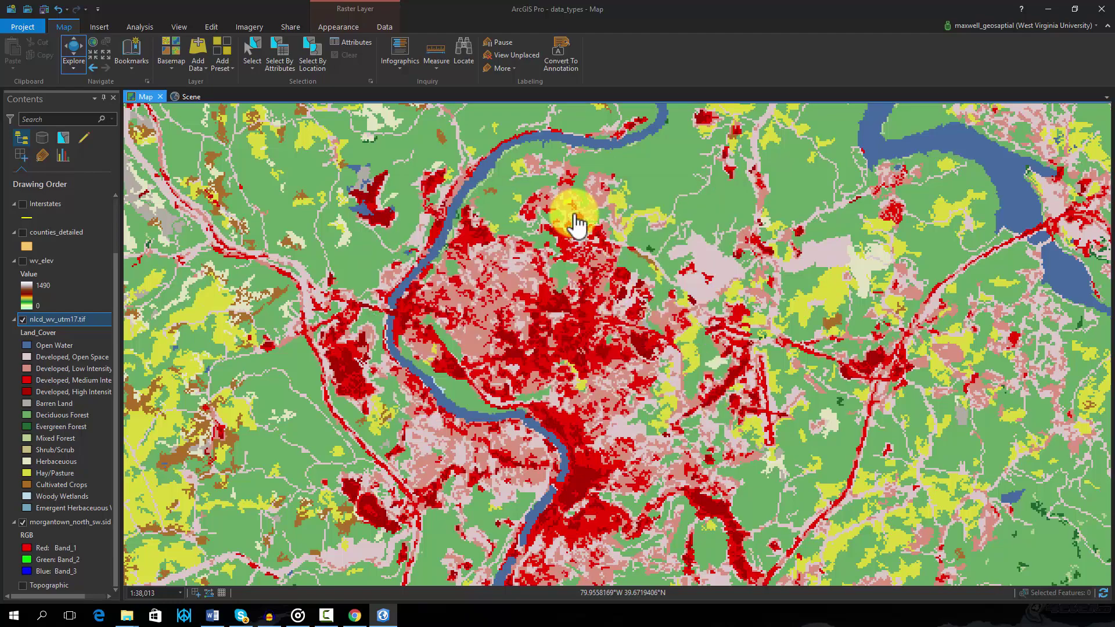
- Zoom into the urban land-cover cells at about 1:1,162 and start the Measure tool
scroll(579, 273, "up", 4)
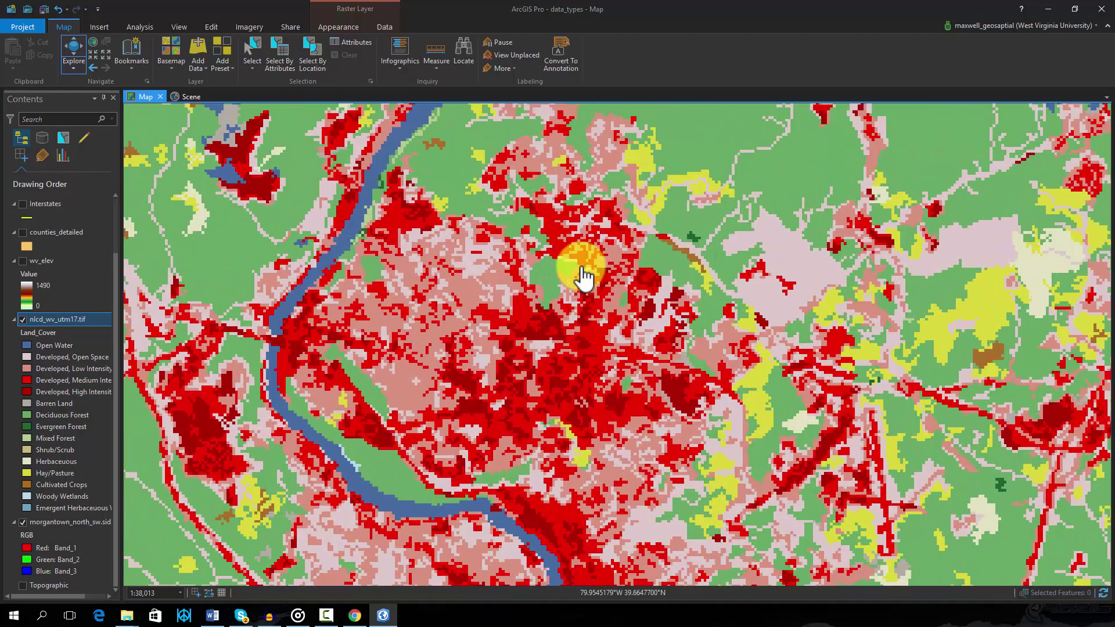
mouse_move(494, 260)
left_mouse_down()
mouse_move(520, 302)
mouse_move(490, 249)
left_mouse_up()
scroll(463, 242, "up", 4)
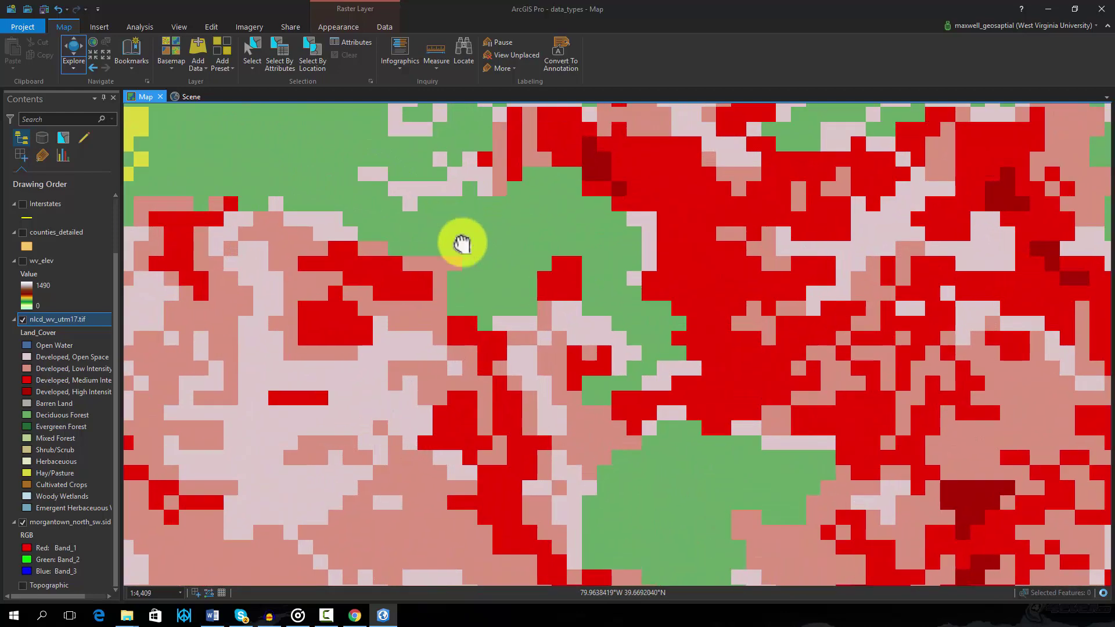
scroll(463, 290, "up", 5)
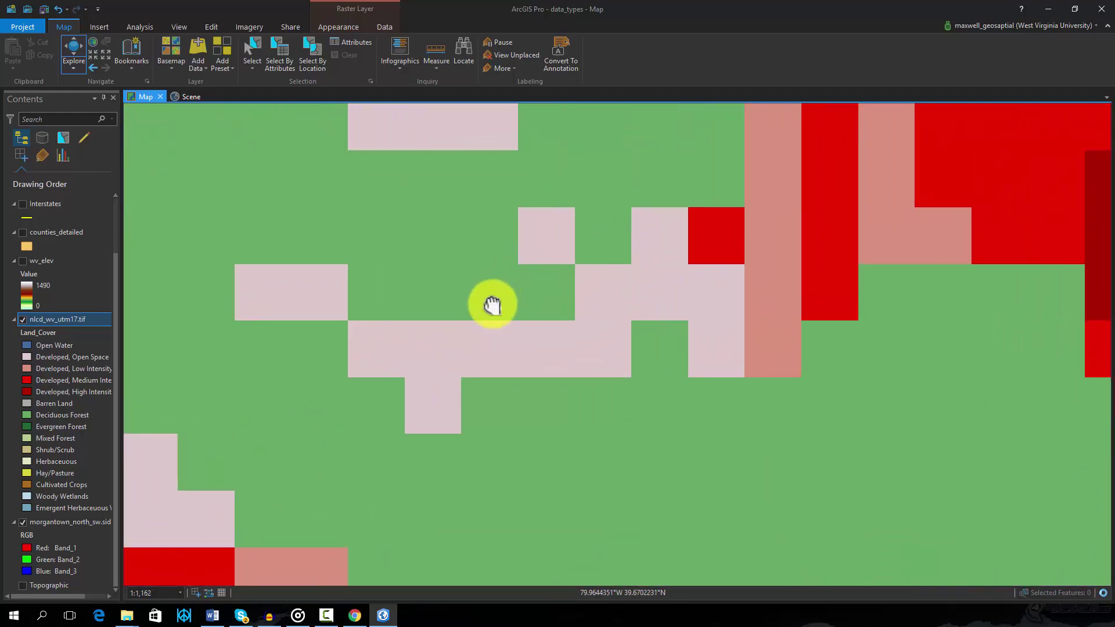
left_click(432, 51)
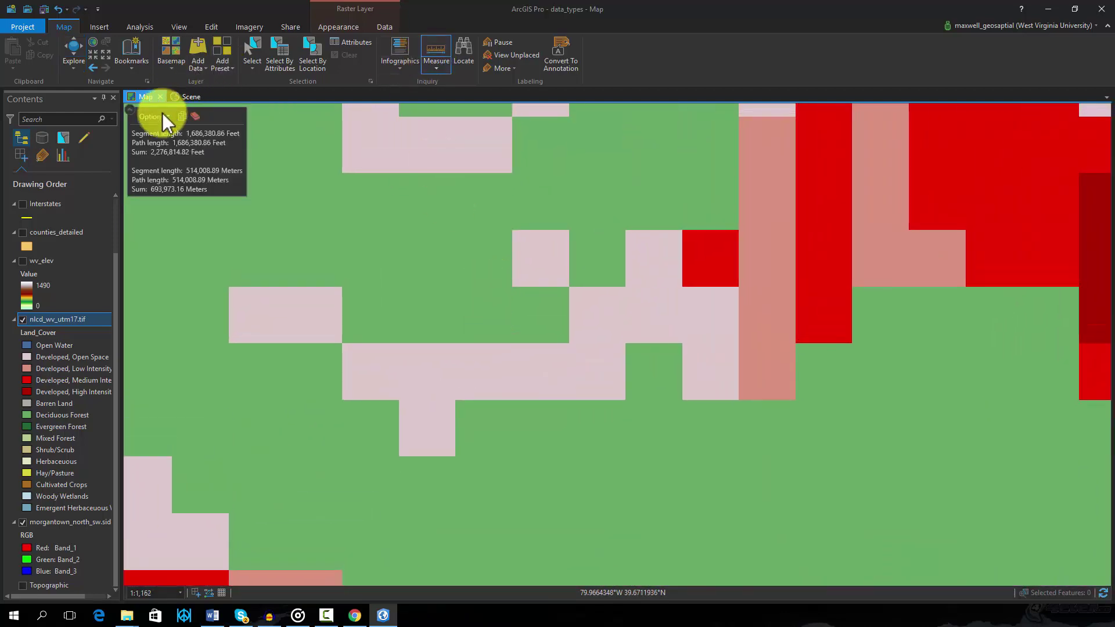